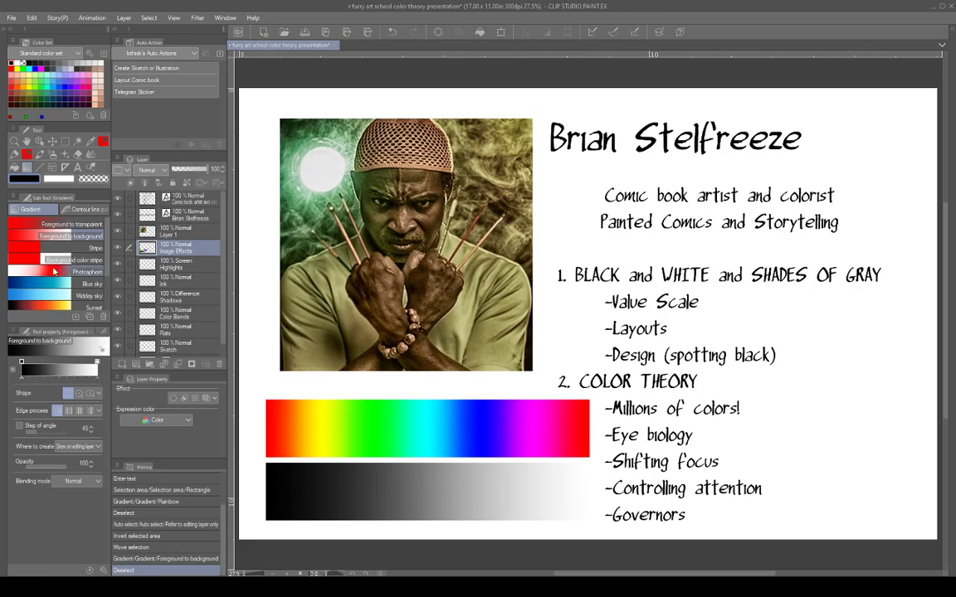
Step: Add a hue/saturation/luminosity correction layer above the portrait layer that turns everything below greyscale, and toggle its visibility to compare with the colors
click(163, 230)
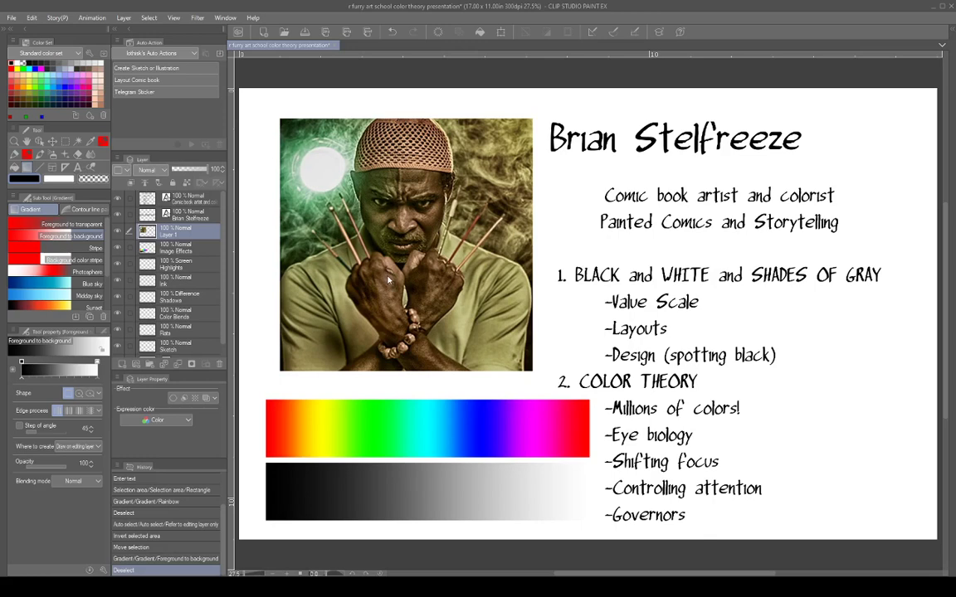
key(ctrl+u)
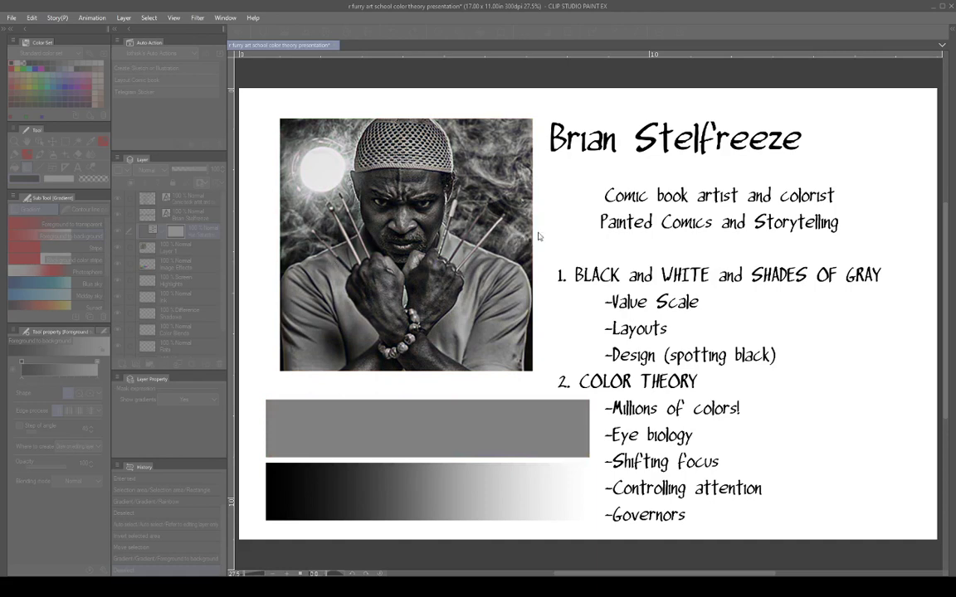
key(Return)
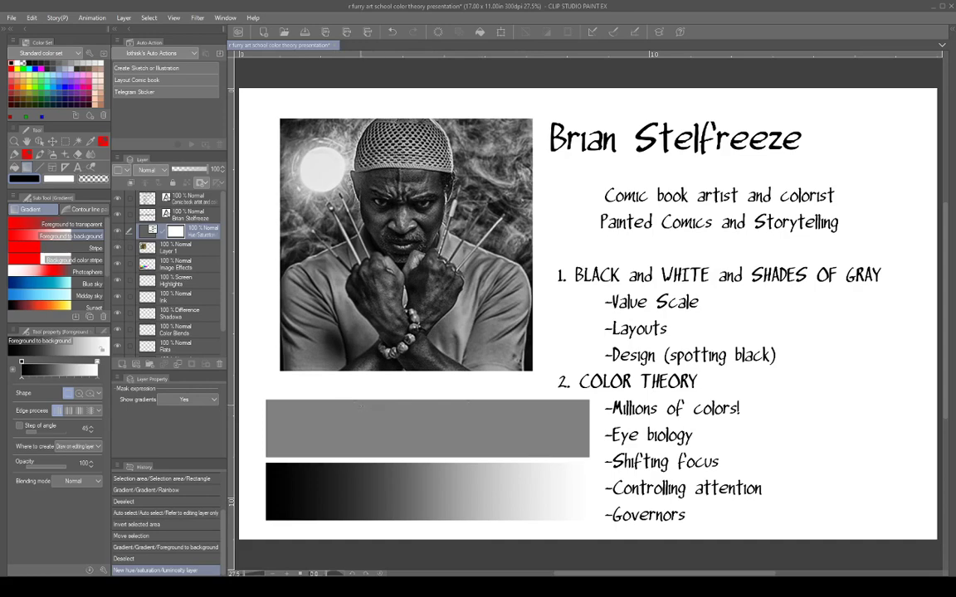
click(117, 231)
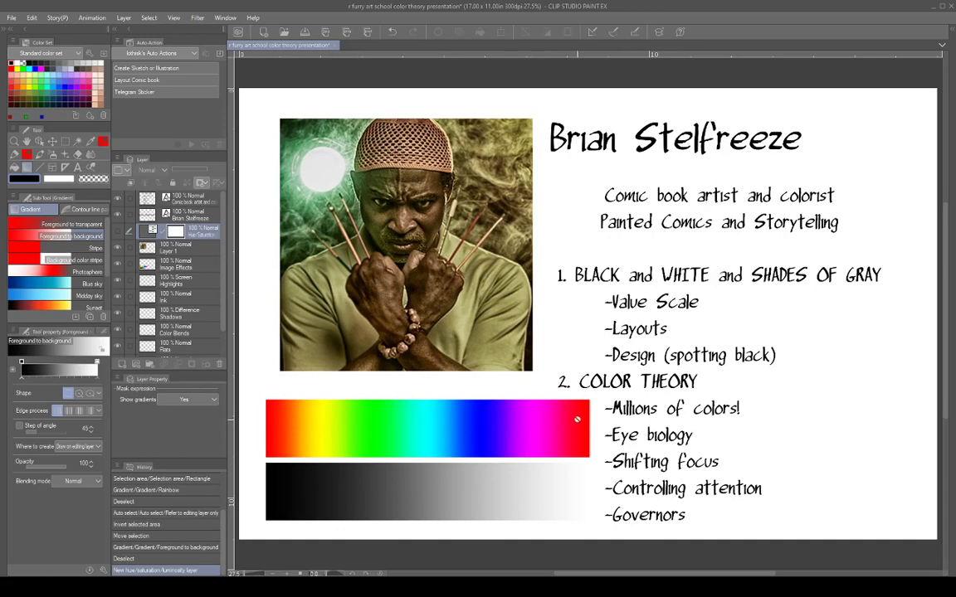
click(118, 233)
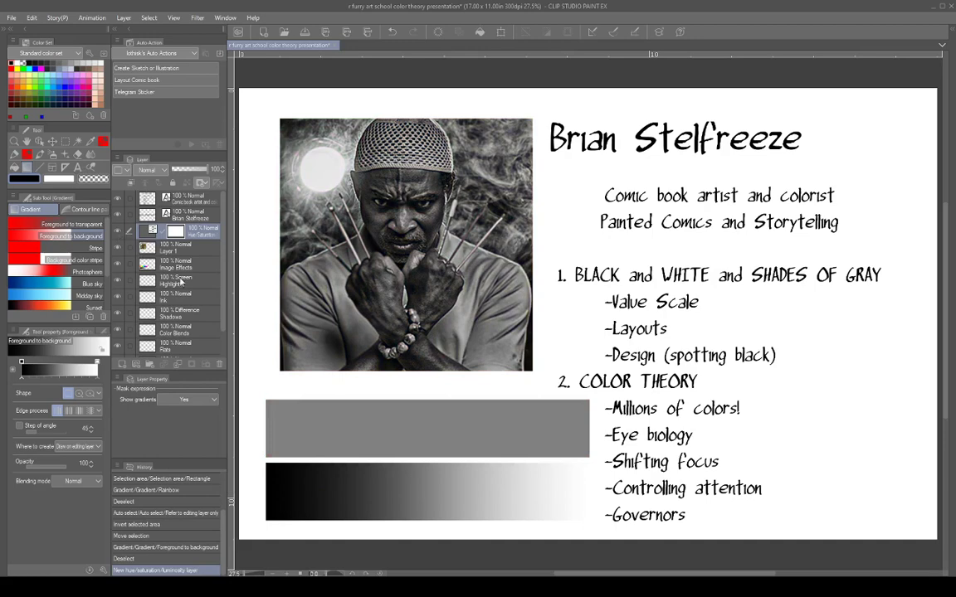
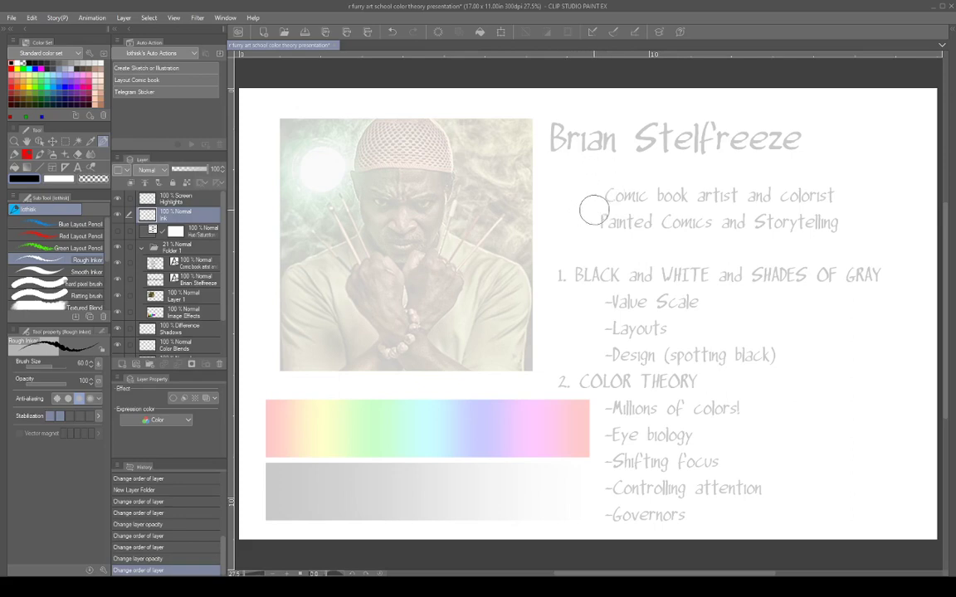
Step: Reduce the Rough Inker brush size to 40
key(bracketleft)
key(bracketleft)
mouse_move(569, 177)
mouse_down()
mouse_move(567, 239)
mouse_move(563, 141)
mouse_up()
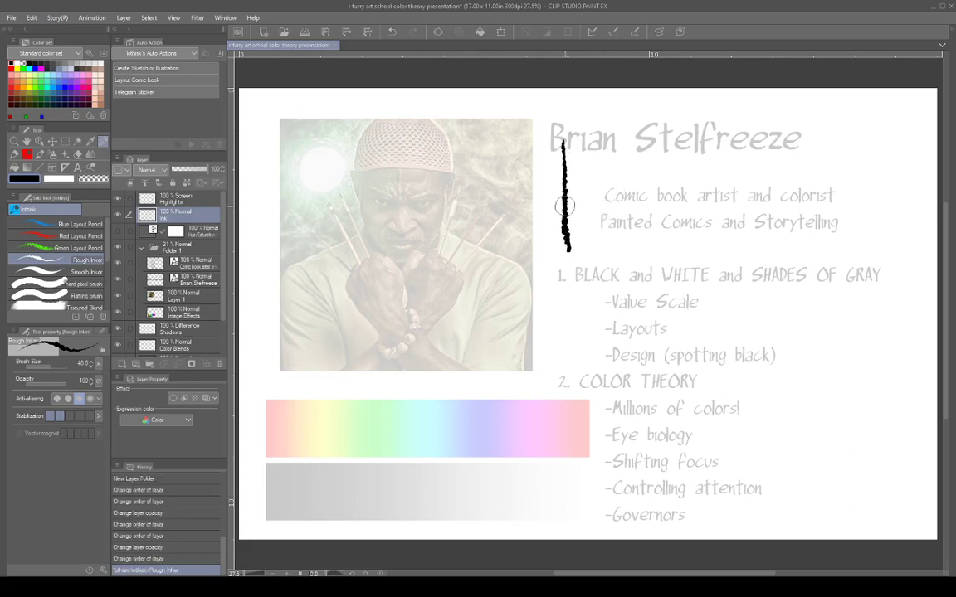
drag(566, 249, 563, 378)
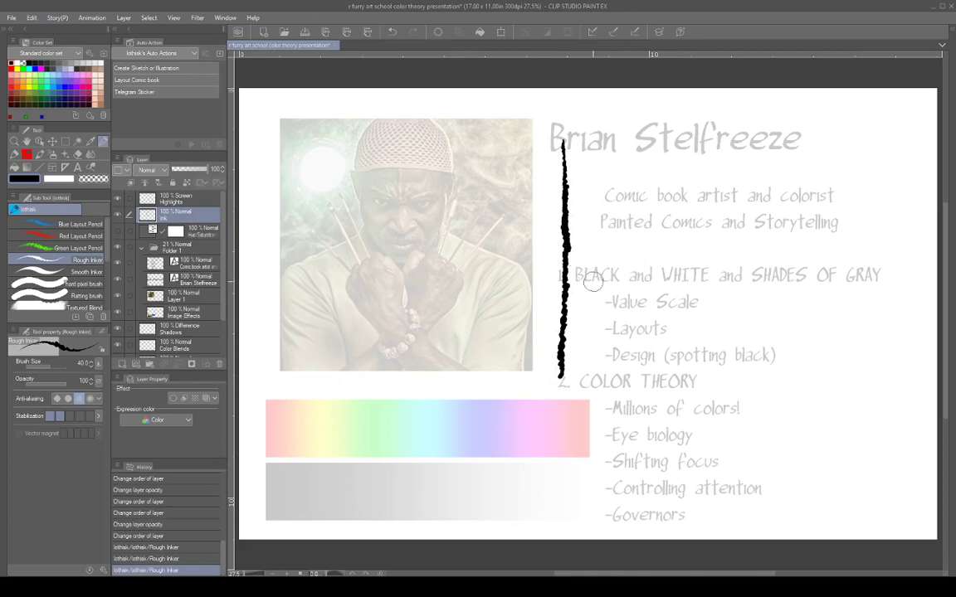
key(ctrl+z)
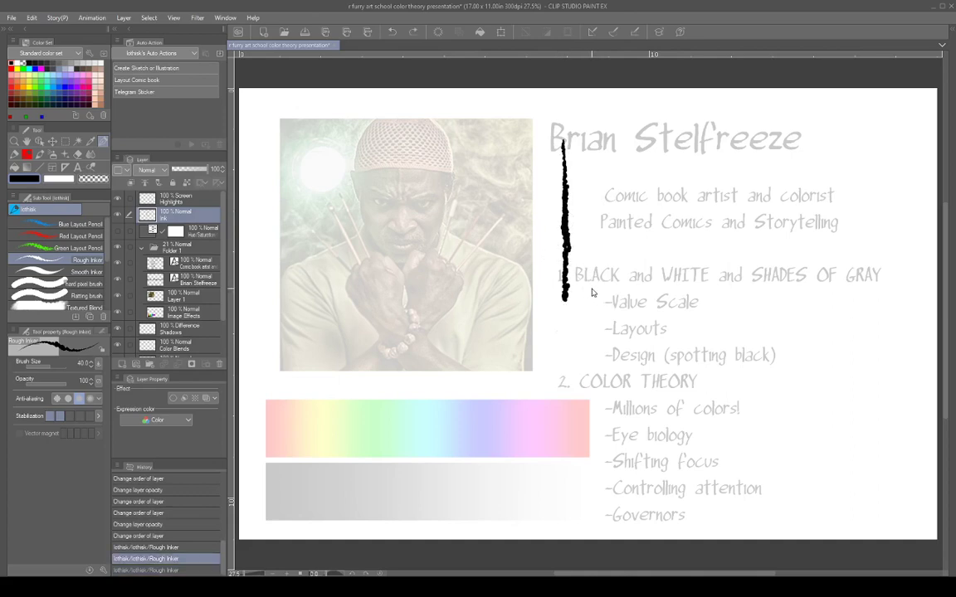
key(ctrl+z)
key(ctrl+z)
Step: Ink a tall rectangular page border over the faded text, with an oval head and the edges of an upper-left panel inside it
mouse_move(597, 123)
mouse_down()
mouse_move(597, 536)
mouse_move(610, 536)
mouse_move(589, 525)
mouse_move(826, 513)
mouse_move(912, 520)
mouse_move(898, 120)
mouse_move(744, 108)
mouse_move(601, 113)
mouse_move(594, 159)
mouse_up()
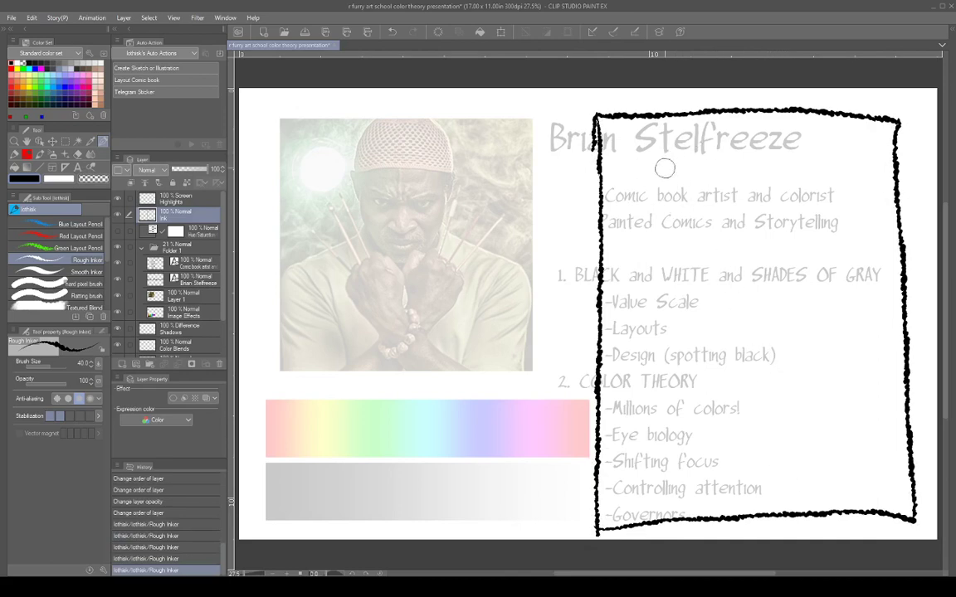
drag(668, 151, 667, 158)
drag(635, 257, 755, 232)
drag(752, 119, 738, 232)
drag(740, 163, 738, 229)
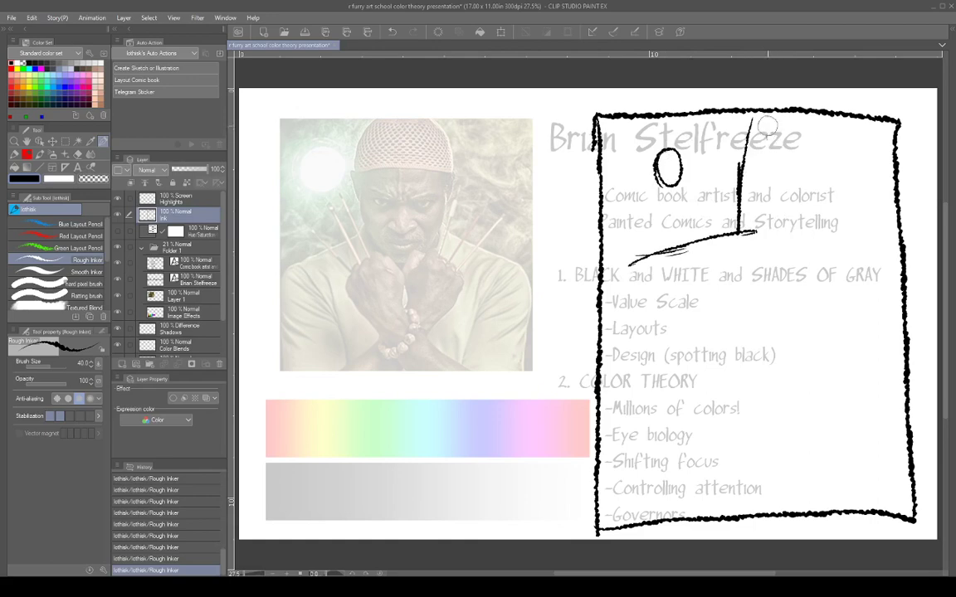
Step: Rough in the upper-right panel's edges with a large curved head outline and an L-shaped background line, and reinforce the gutter between the upper panels
mouse_move(767, 125)
mouse_down()
mouse_move(766, 231)
mouse_move(881, 272)
mouse_up()
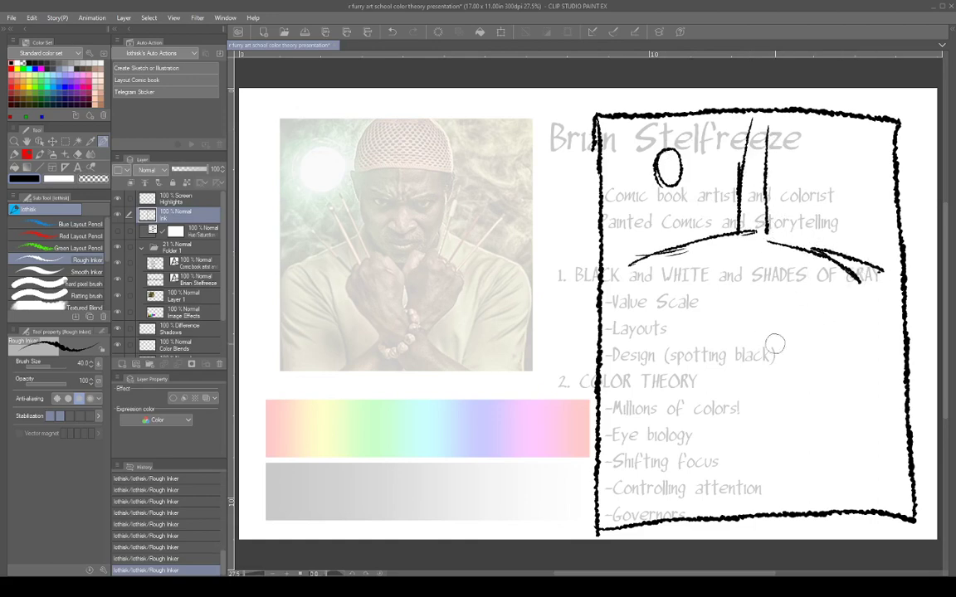
mouse_move(857, 171)
mouse_down()
mouse_move(870, 229)
mouse_move(839, 226)
mouse_move(881, 176)
mouse_up()
drag(822, 239, 847, 237)
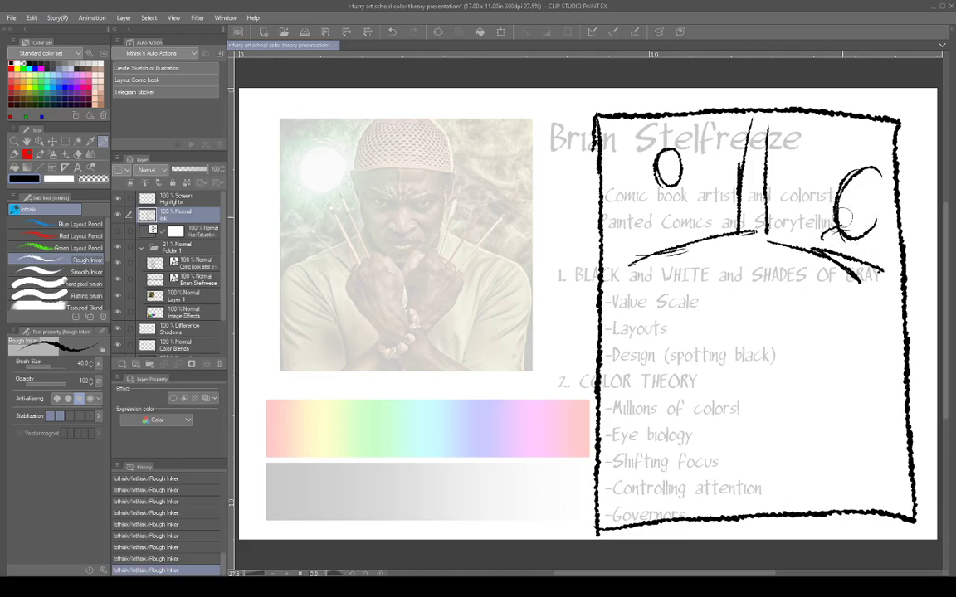
mouse_move(784, 125)
mouse_down()
mouse_move(818, 175)
mouse_move(800, 174)
mouse_move(832, 180)
mouse_up()
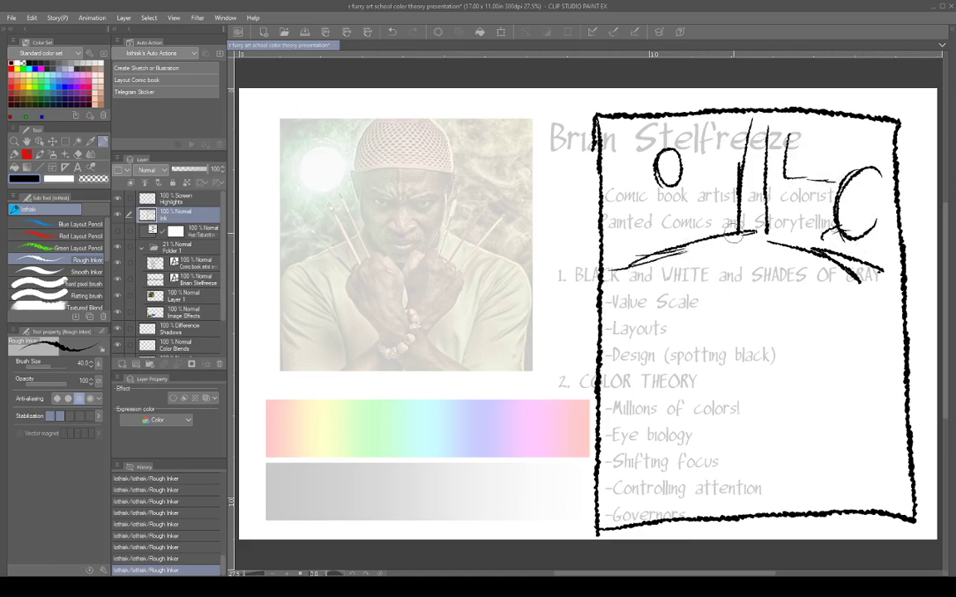
mouse_move(738, 232)
mouse_down()
mouse_move(736, 132)
mouse_move(739, 171)
mouse_up()
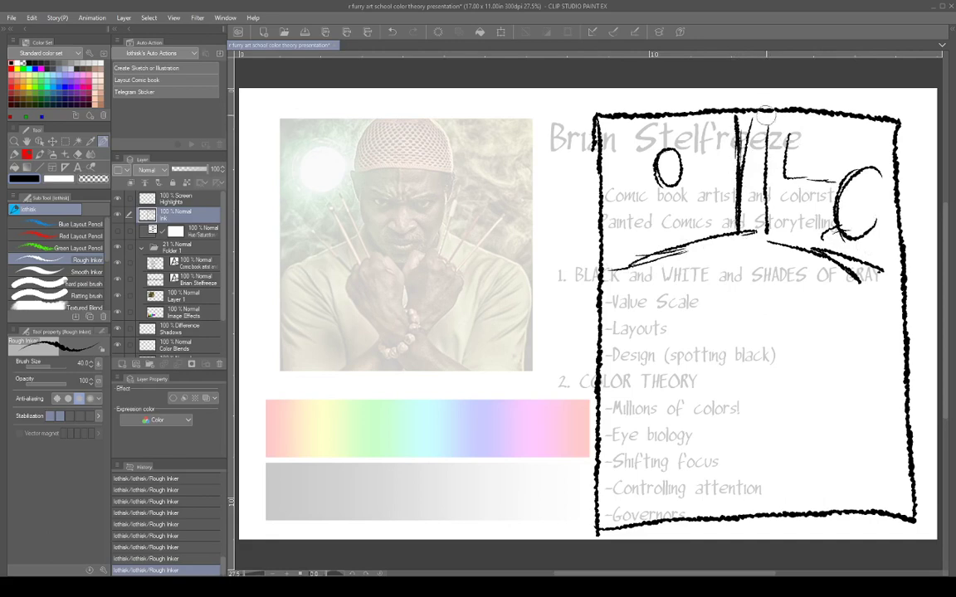
drag(766, 115, 767, 238)
Step: Sketch the body of the figure under the oval head in the upper-left panel
drag(656, 176, 633, 234)
drag(687, 180, 680, 249)
drag(638, 207, 633, 238)
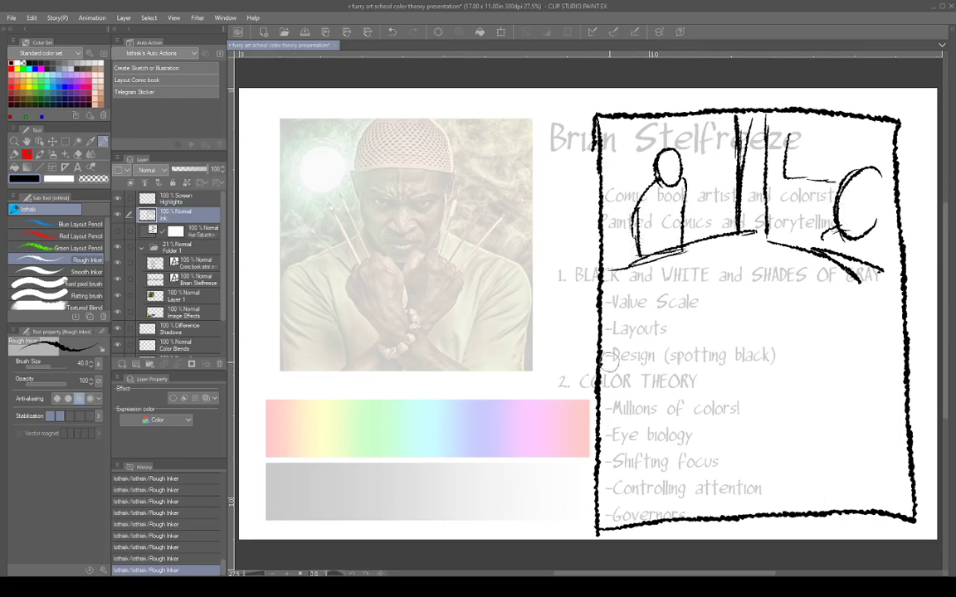
Step: Ink a horizontal line across the page as the middle panel's bottom edge, and sketch a small standing figure above its right part
drag(608, 362, 905, 365)
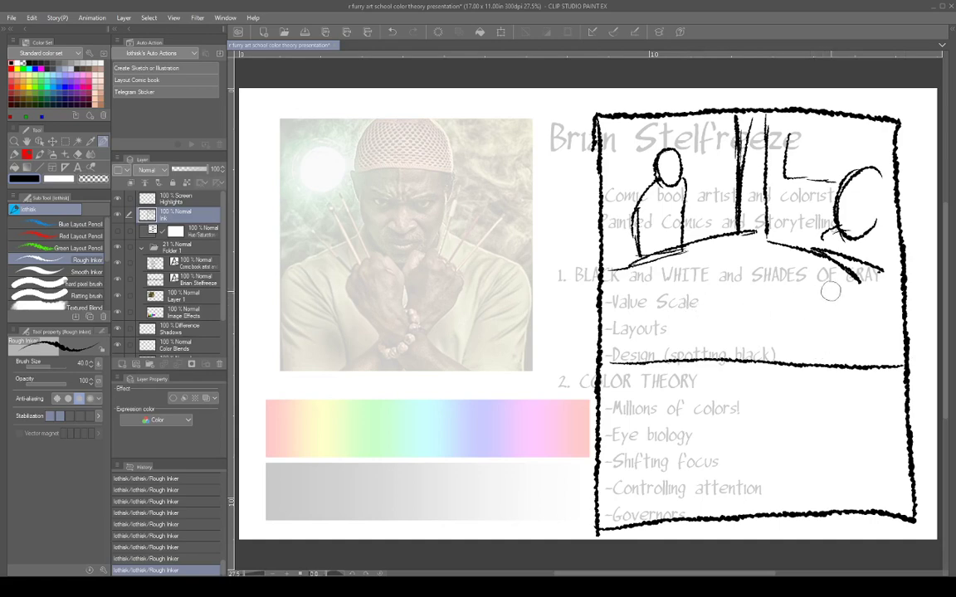
mouse_move(809, 309)
mouse_down()
mouse_move(823, 291)
mouse_move(829, 348)
mouse_move(811, 363)
mouse_move(828, 365)
mouse_up()
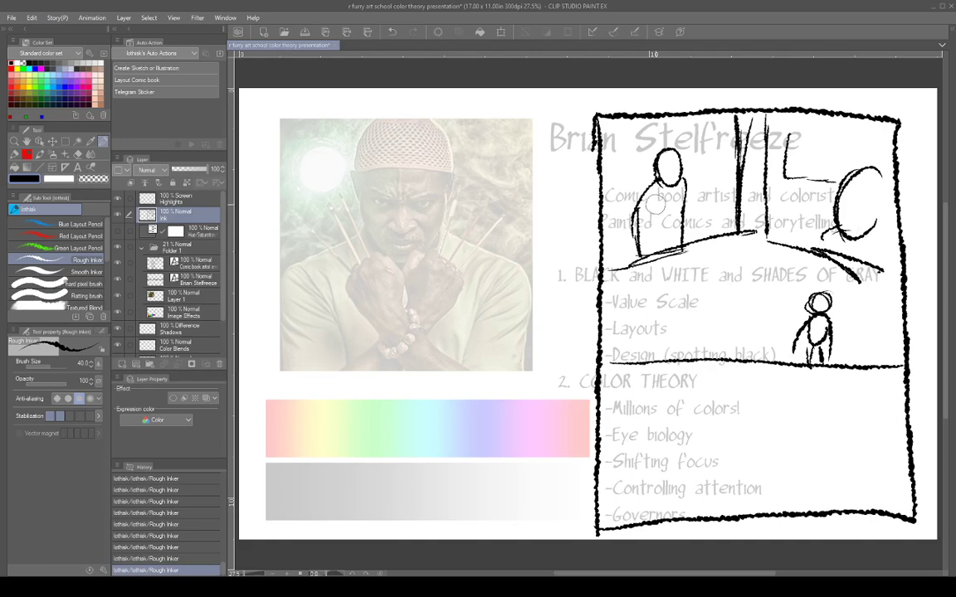
Step: Hatch shading on the upper-left figure's face and body, and close the large oval head outline in the upper-right panel
mouse_move(651, 197)
mouse_down()
mouse_move(635, 231)
mouse_move(640, 254)
mouse_up()
drag(661, 173, 670, 177)
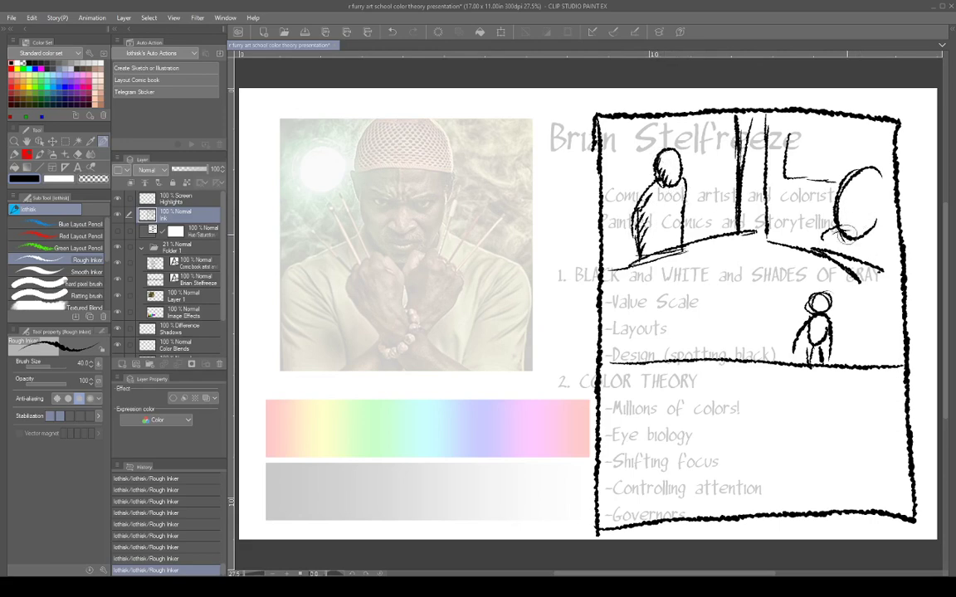
mouse_move(851, 225)
mouse_down()
mouse_move(877, 207)
mouse_move(881, 220)
mouse_move(879, 172)
mouse_move(873, 235)
mouse_up()
mouse_move(881, 181)
mouse_down()
mouse_move(873, 231)
mouse_move(873, 217)
mouse_up()
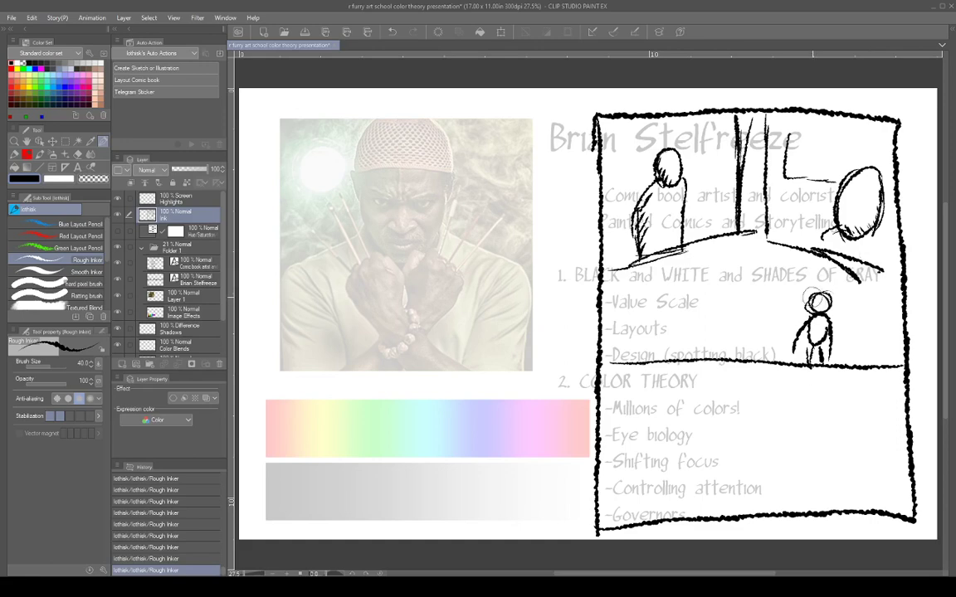
Step: Add pointed ears and a tail to the small figure in the middle panel, and divide the bottom tier into three panels
mouse_move(813, 287)
mouse_down()
mouse_move(834, 288)
mouse_move(833, 301)
mouse_up()
drag(819, 339, 837, 348)
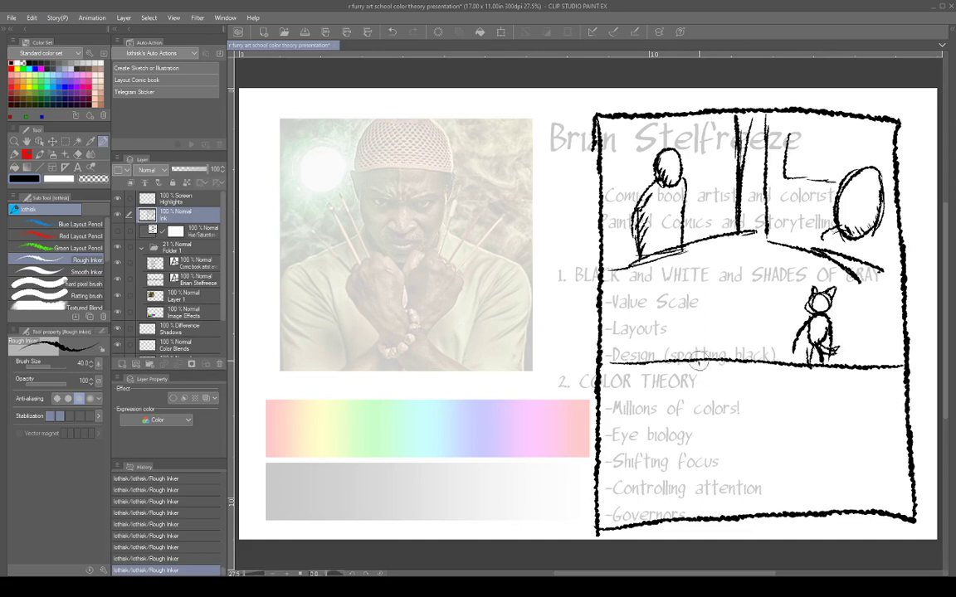
drag(697, 361, 699, 518)
drag(803, 365, 803, 499)
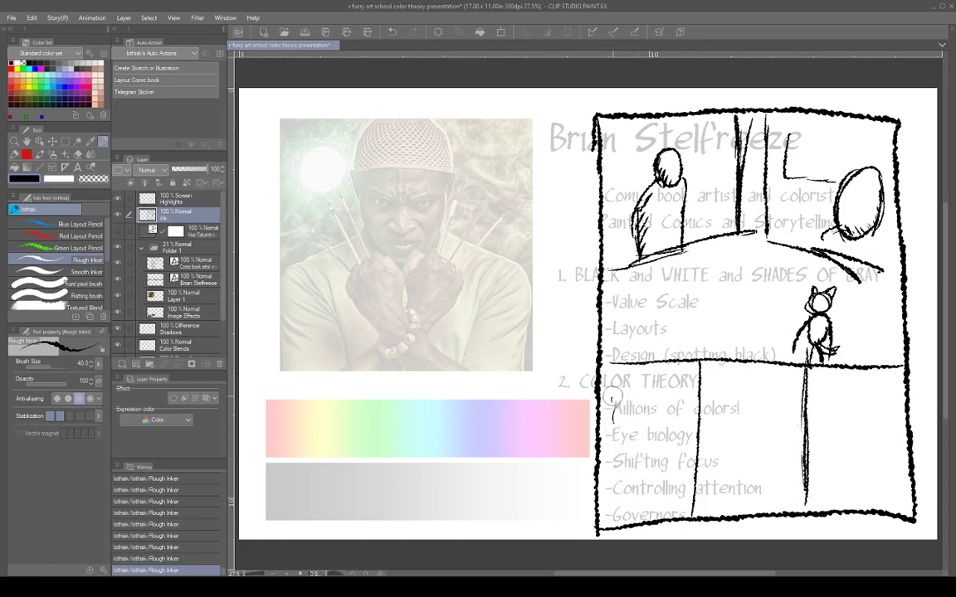
Step: Sketch a close-up figure with ears and a shoulder at the left edge of the first bottom panel
drag(614, 413, 629, 440)
mouse_move(613, 391)
mouse_down()
mouse_move(607, 417)
mouse_move(629, 448)
mouse_move(637, 496)
mouse_up()
mouse_move(631, 391)
mouse_down()
mouse_move(652, 406)
mouse_move(623, 387)
mouse_up()
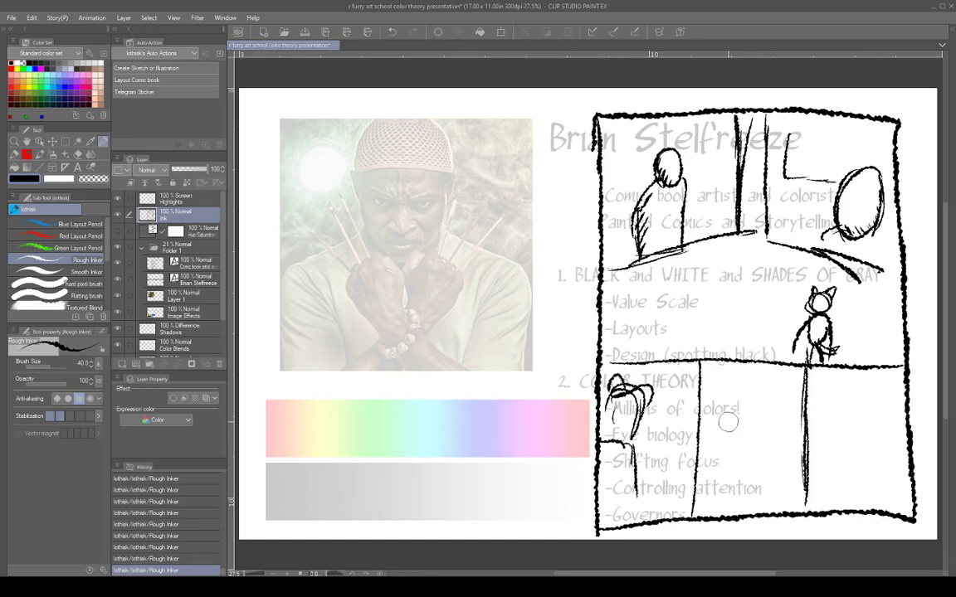
Step: Sketch a full-length standing figure in the middle bottom panel and a smaller, distant eared figure in the last bottom panel
mouse_move(747, 393)
mouse_down()
mouse_move(741, 405)
mouse_move(752, 421)
mouse_move(739, 428)
mouse_move(759, 433)
mouse_move(752, 463)
mouse_move(758, 425)
mouse_up()
drag(740, 504, 755, 464)
drag(755, 464, 768, 503)
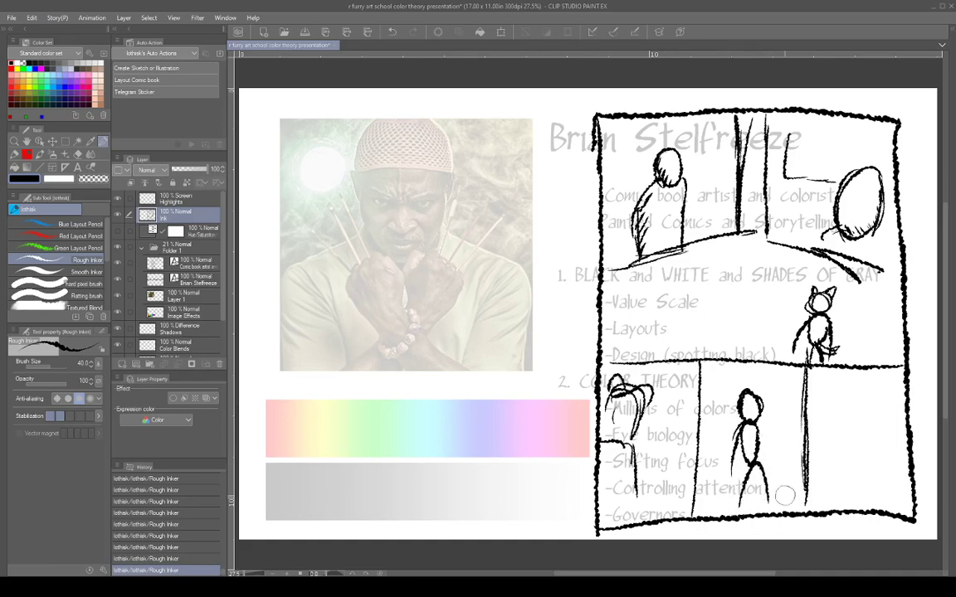
mouse_move(849, 408)
mouse_down()
mouse_move(863, 441)
mouse_move(855, 445)
mouse_up()
drag(846, 483, 863, 481)
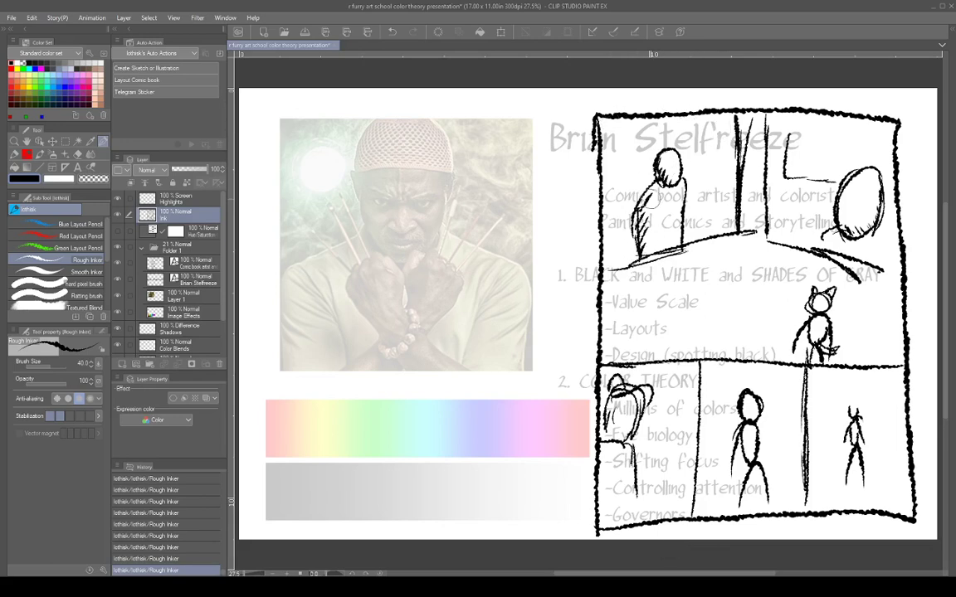
Step: Fill the background around the upper-left panel's figure with dense diagonal black hatching, darkest near the bottom corners
mouse_move(607, 260)
mouse_down()
mouse_move(599, 220)
mouse_move(613, 219)
mouse_move(602, 189)
mouse_move(614, 205)
mouse_move(607, 191)
mouse_move(620, 157)
mouse_move(639, 168)
mouse_move(629, 133)
mouse_move(645, 131)
mouse_move(691, 234)
mouse_move(698, 217)
mouse_move(721, 214)
mouse_move(711, 187)
mouse_move(722, 189)
mouse_move(722, 122)
mouse_up()
mouse_move(624, 215)
mouse_down()
mouse_move(616, 199)
mouse_move(648, 179)
mouse_up()
mouse_move(712, 224)
mouse_down()
mouse_move(715, 211)
mouse_move(732, 219)
mouse_up()
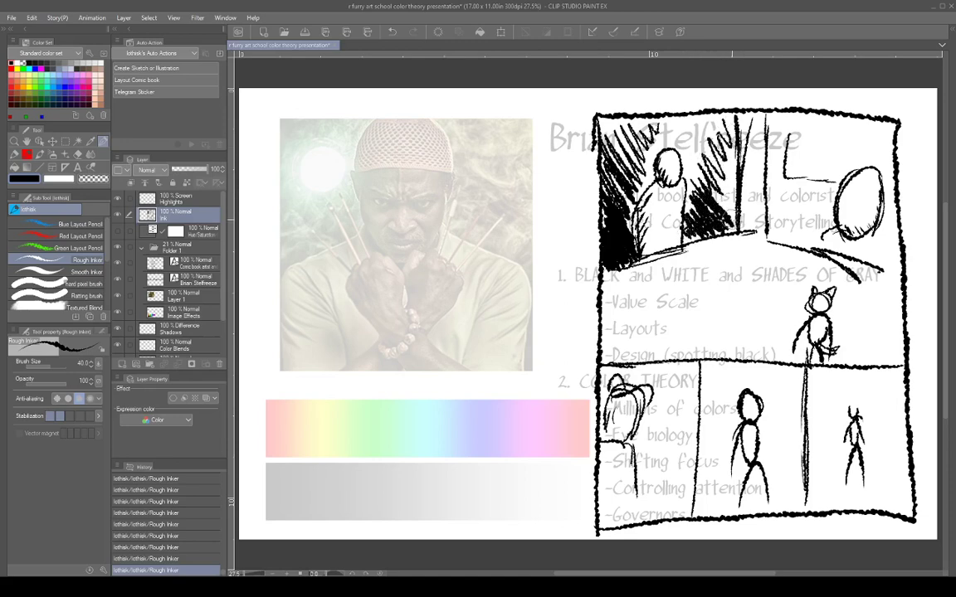
mouse_move(675, 150)
mouse_down()
mouse_move(666, 133)
mouse_move(675, 127)
mouse_move(702, 145)
mouse_move(715, 123)
mouse_move(729, 137)
mouse_up()
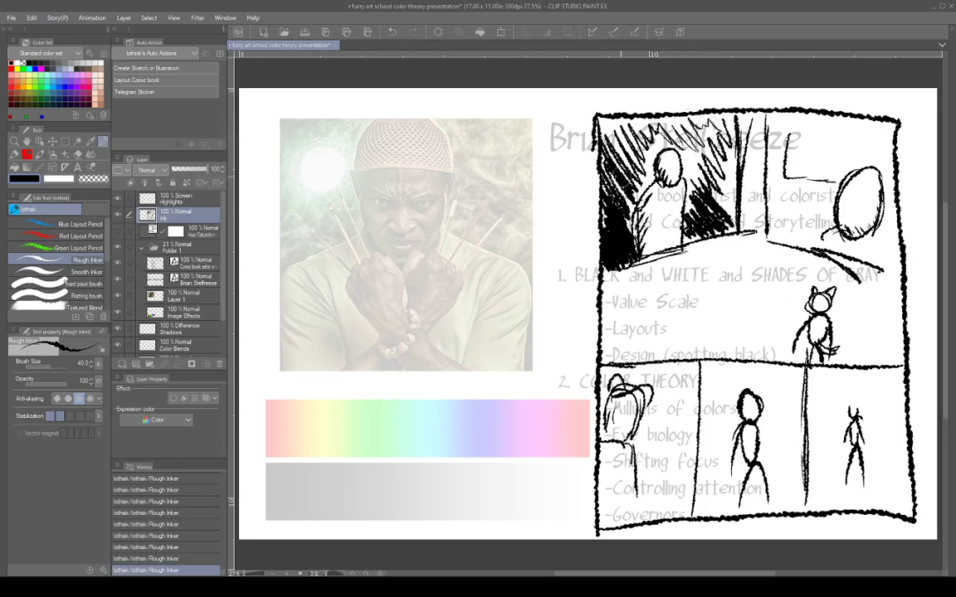
mouse_move(621, 177)
mouse_down()
mouse_move(636, 199)
mouse_move(624, 120)
mouse_move(651, 148)
mouse_up()
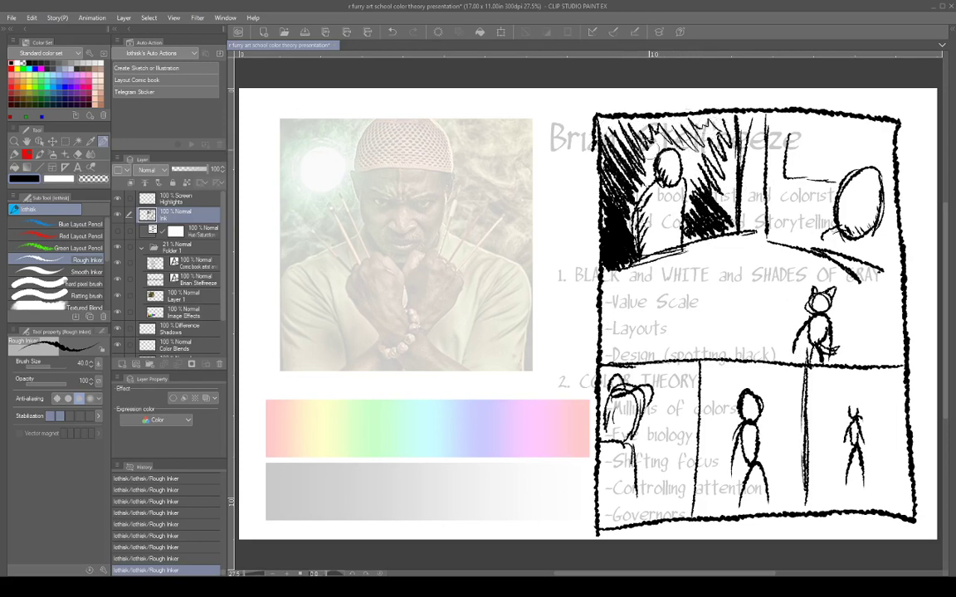
mouse_move(696, 188)
mouse_down()
mouse_move(726, 208)
mouse_move(708, 178)
mouse_move(722, 163)
mouse_up()
mouse_move(666, 128)
mouse_down()
mouse_move(679, 116)
mouse_move(646, 123)
mouse_move(667, 151)
mouse_move(597, 120)
mouse_move(637, 161)
mouse_up()
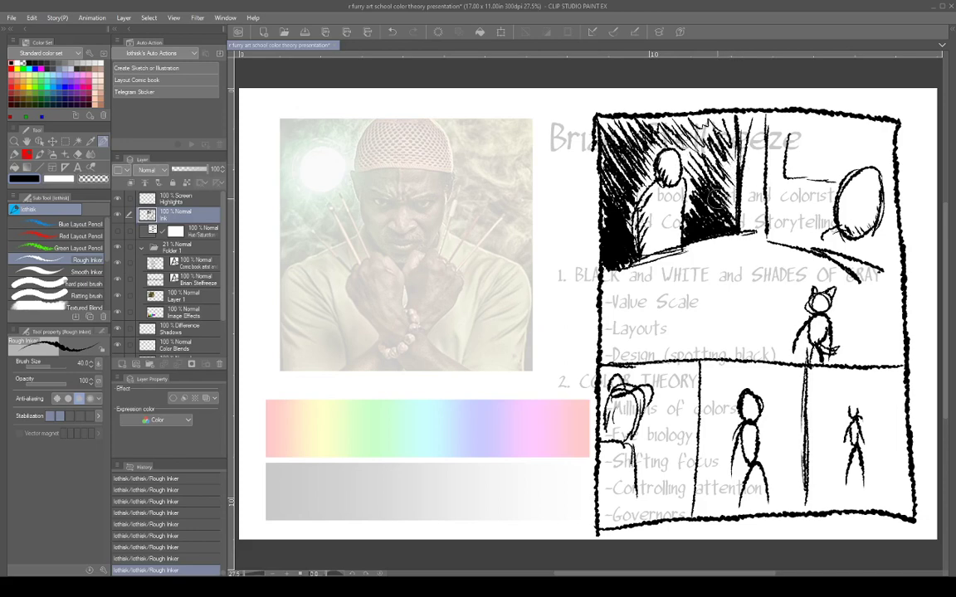
drag(662, 164, 643, 192)
mouse_move(672, 146)
mouse_down()
mouse_move(647, 171)
mouse_move(660, 170)
mouse_up()
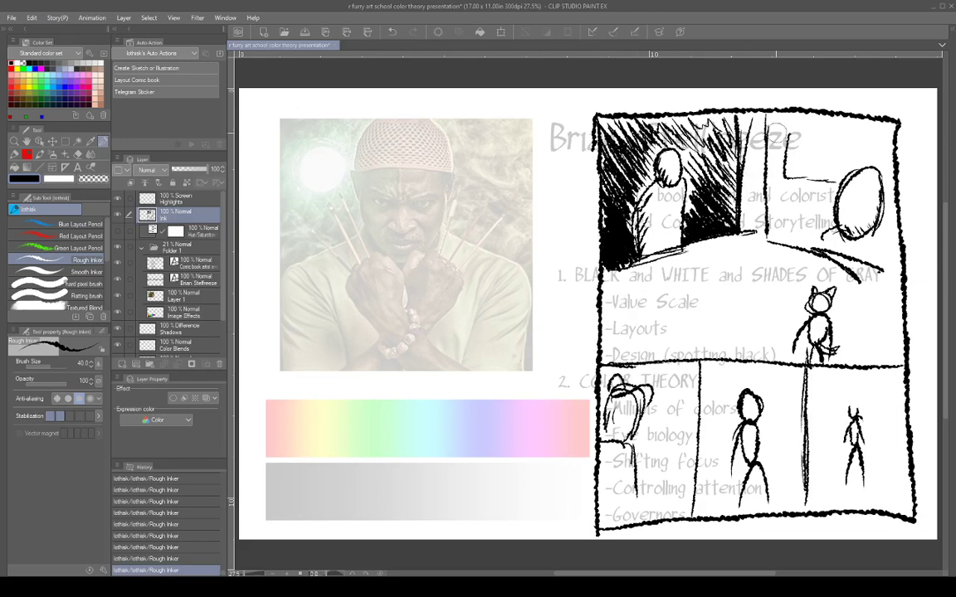
Step: Fill the background of the upper-right panel solid black around the oval head, leaving the area above the L-shaped line white
mouse_move(773, 125)
mouse_down()
mouse_move(773, 236)
mouse_move(822, 248)
mouse_move(815, 236)
mouse_move(830, 184)
mouse_move(792, 182)
mouse_move(781, 193)
mouse_move(803, 181)
mouse_move(780, 184)
mouse_move(779, 123)
mouse_move(778, 161)
mouse_move(799, 134)
mouse_move(799, 193)
mouse_move(785, 183)
mouse_move(809, 180)
mouse_move(823, 194)
mouse_move(826, 217)
mouse_move(807, 237)
mouse_move(803, 222)
mouse_move(781, 217)
mouse_move(779, 200)
mouse_move(807, 213)
mouse_move(781, 197)
mouse_move(808, 198)
mouse_move(796, 221)
mouse_move(803, 238)
mouse_move(779, 235)
mouse_up()
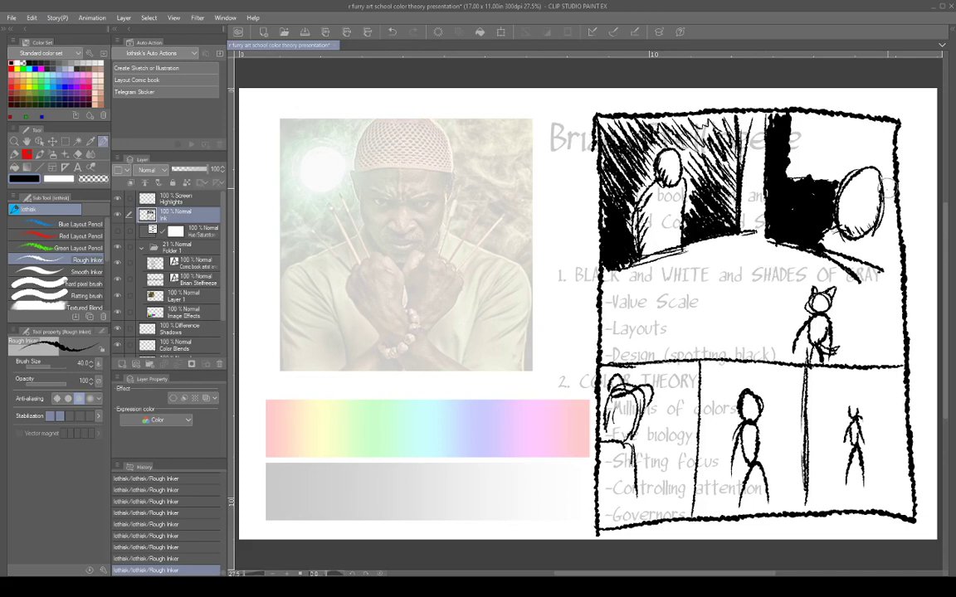
mouse_move(891, 206)
mouse_down()
mouse_move(886, 184)
mouse_move(896, 232)
mouse_up()
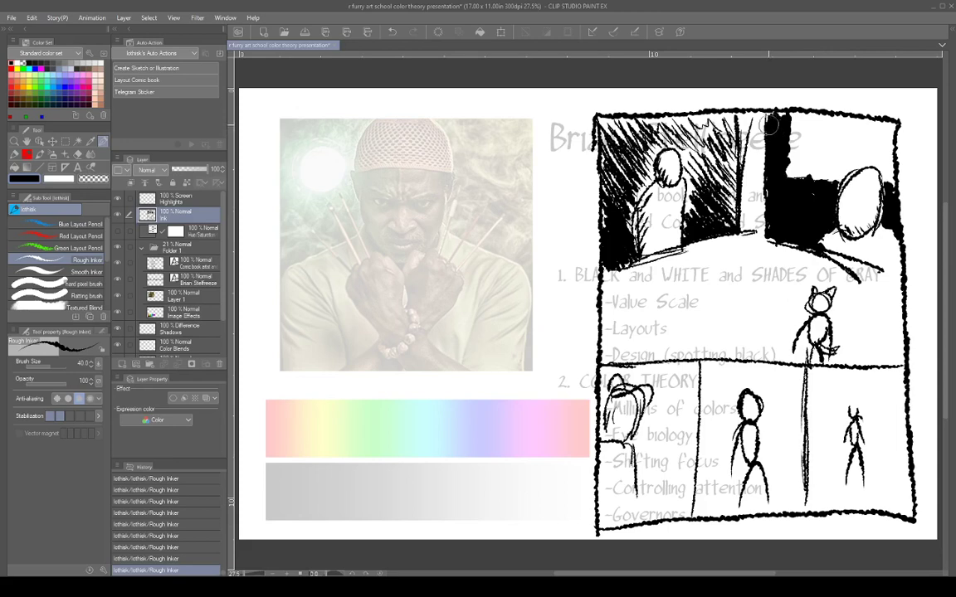
mouse_move(769, 125)
mouse_down()
mouse_move(779, 115)
mouse_move(793, 143)
mouse_up()
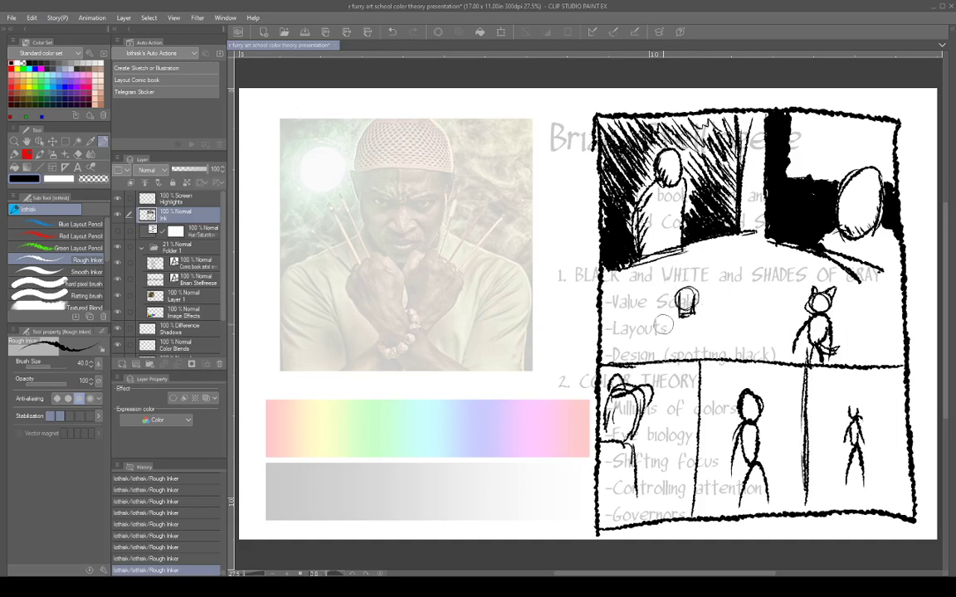
Step: Draw two large concentric circular outlines around the small round object on the left of the middle panel
mouse_move(651, 277)
mouse_down()
mouse_move(648, 311)
mouse_move(673, 332)
mouse_move(713, 313)
mouse_move(679, 263)
mouse_up()
mouse_move(631, 348)
mouse_down()
mouse_move(698, 349)
mouse_move(749, 315)
mouse_up()
mouse_move(730, 240)
mouse_down()
mouse_move(743, 324)
mouse_move(720, 338)
mouse_up()
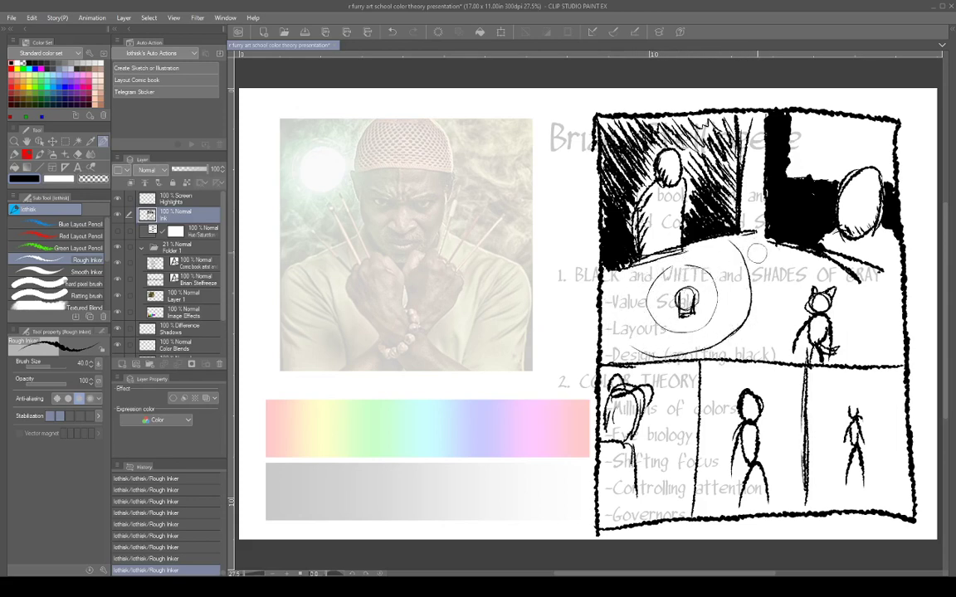
Step: Fill the area behind the small eared figure in the middle panel solid black, and ink a slanted upper border across that panel
mouse_move(890, 343)
mouse_down()
mouse_move(879, 356)
mouse_move(892, 332)
mouse_move(872, 307)
mouse_move(882, 320)
mouse_move(857, 366)
mouse_move(865, 349)
mouse_up()
drag(862, 276, 784, 253)
mouse_move(915, 296)
mouse_down()
mouse_move(718, 247)
mouse_move(608, 288)
mouse_up()
mouse_move(863, 293)
mouse_down()
mouse_move(859, 356)
mouse_move(861, 330)
mouse_move(892, 332)
mouse_move(891, 345)
mouse_move(841, 351)
mouse_move(835, 367)
mouse_move(847, 356)
mouse_move(853, 288)
mouse_up()
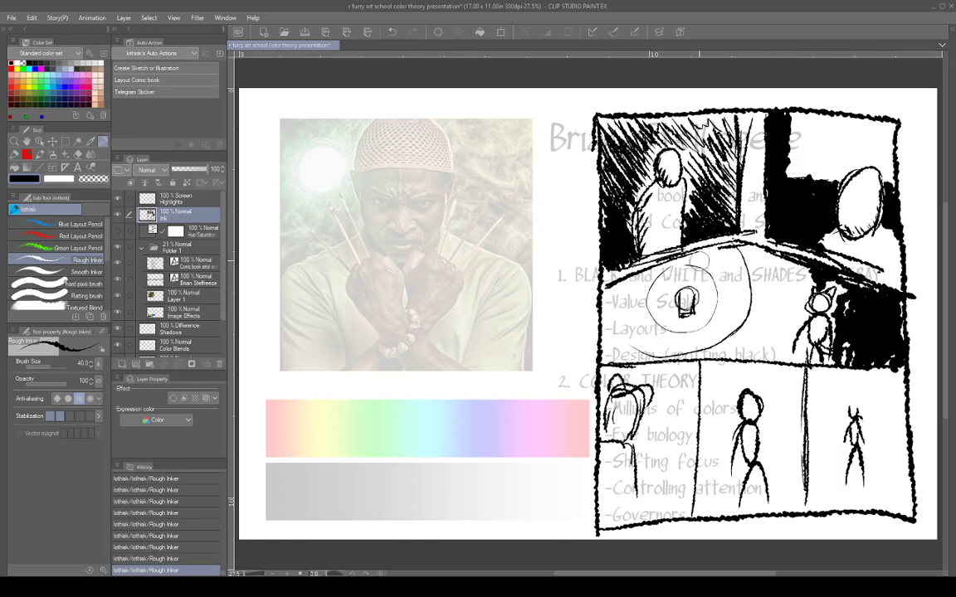
mouse_move(718, 252)
mouse_down()
mouse_move(719, 300)
mouse_move(737, 293)
mouse_move(720, 319)
mouse_up()
drag(744, 303, 714, 331)
drag(643, 276, 611, 314)
mouse_move(675, 335)
mouse_down()
mouse_move(673, 353)
mouse_move(687, 351)
mouse_up()
drag(701, 326, 698, 344)
key(ctrl+z)
key(ctrl+z)
key(ctrl+z)
key(ctrl+z)
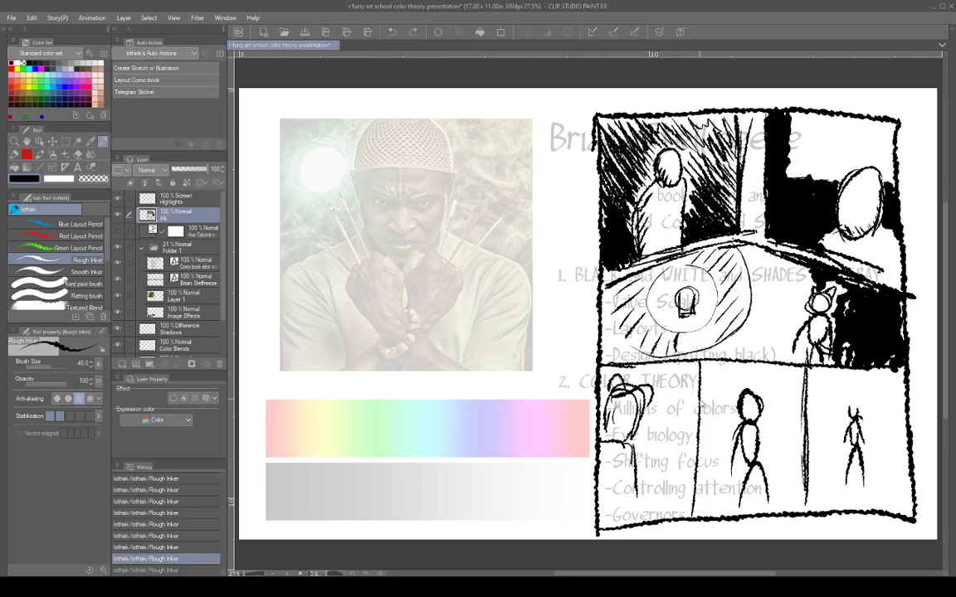
key(ctrl+z)
key(ctrl+z)
key(ctrl+z)
key(ctrl+z)
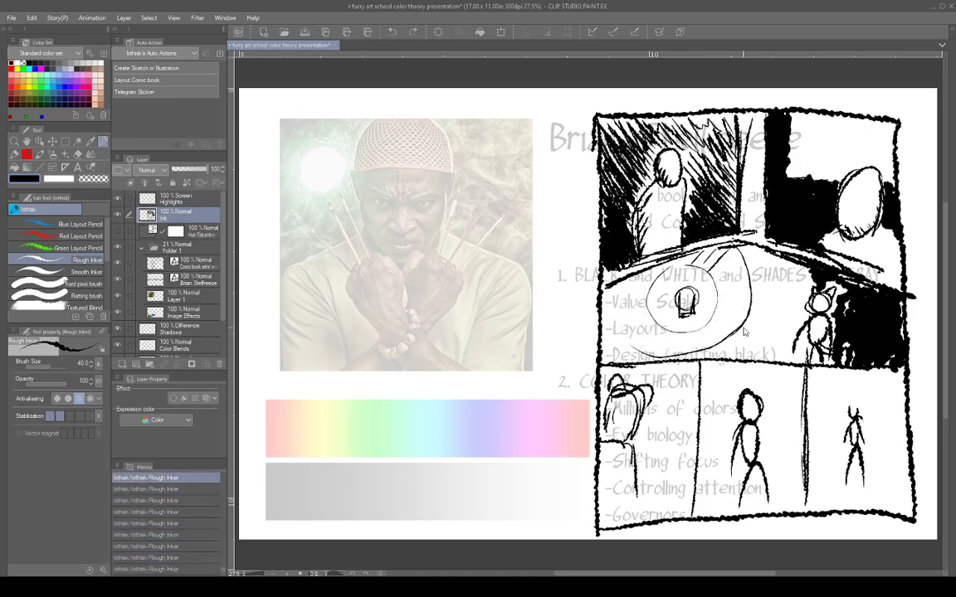
Step: Ink short radiating dashes inside the large outer ring of the middle panel and darken the corners just outside the ring
drag(707, 253, 697, 264)
mouse_move(727, 254)
mouse_down()
mouse_move(716, 268)
mouse_move(738, 284)
mouse_move(736, 325)
mouse_move(656, 354)
mouse_move(628, 337)
mouse_move(631, 308)
mouse_move(610, 320)
mouse_move(645, 355)
mouse_up()
mouse_move(603, 297)
mouse_down()
mouse_move(607, 357)
mouse_move(626, 362)
mouse_up()
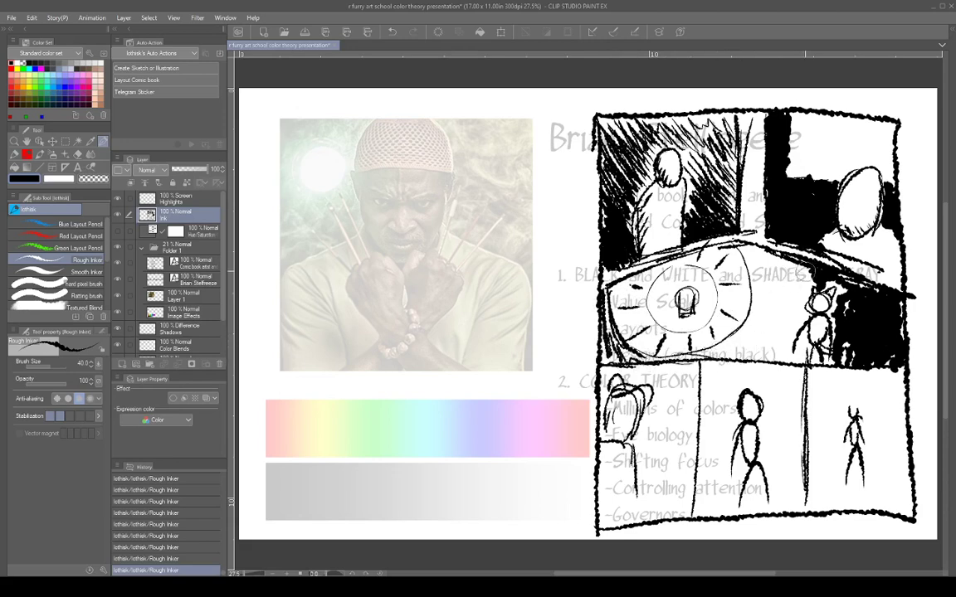
mouse_move(755, 255)
mouse_down()
mouse_move(758, 301)
mouse_move(745, 330)
mouse_up()
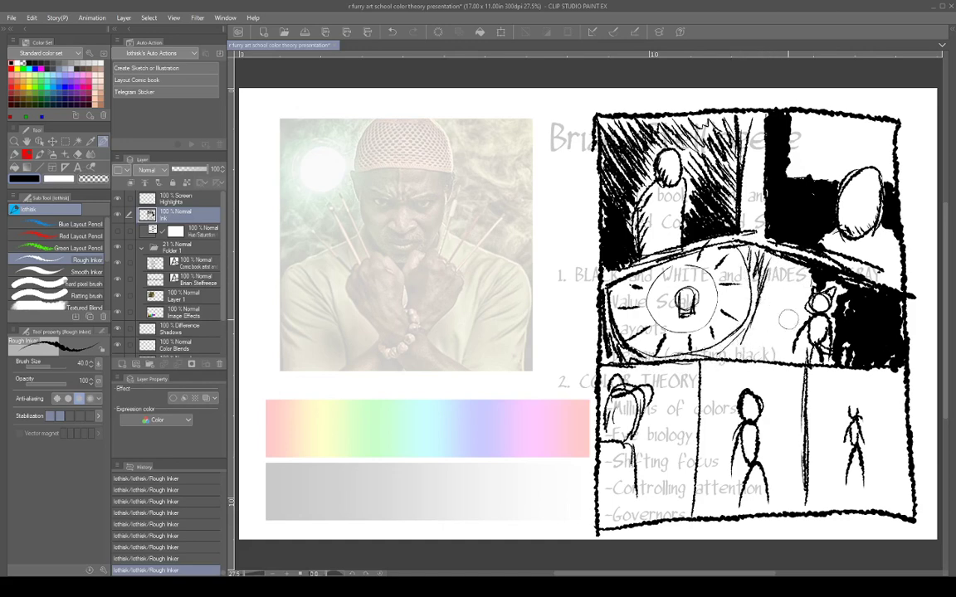
Step: Fill the gap between the large ring and the small figure in the middle panel with slanted black hatching
drag(778, 314, 764, 355)
mouse_move(785, 321)
mouse_down()
mouse_move(773, 360)
mouse_move(779, 356)
mouse_up()
drag(795, 323, 789, 363)
drag(785, 263, 770, 317)
drag(788, 273, 780, 324)
drag(798, 279, 791, 325)
drag(807, 289, 800, 327)
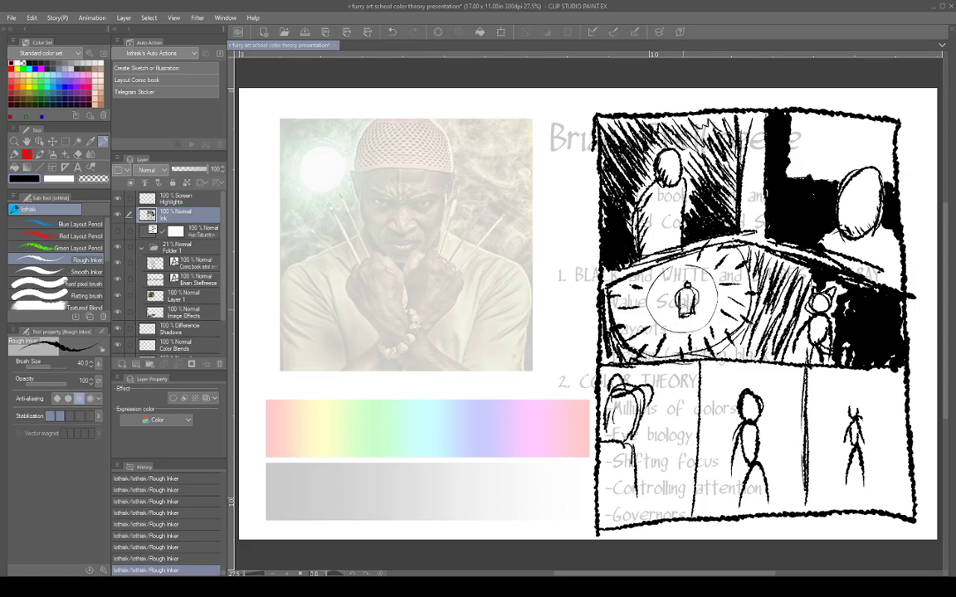
Step: Erase and redraw the object inside the ring as a narrow lantern, and ink out the ears of the middle panel's small figure
click(683, 309)
drag(685, 300, 696, 309)
mouse_move(618, 254)
mouse_down()
mouse_move(606, 277)
mouse_move(615, 272)
mouse_up()
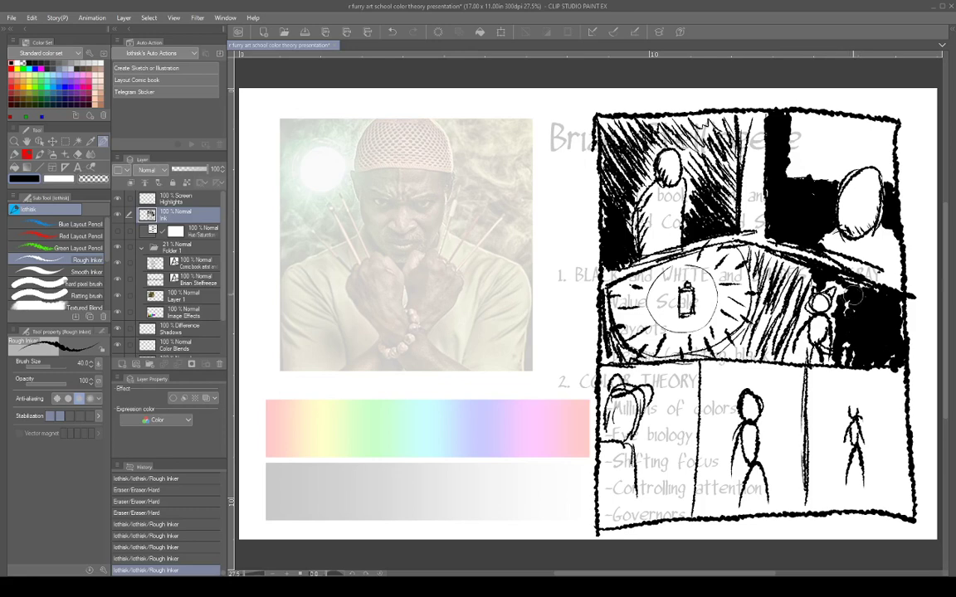
drag(856, 315, 847, 302)
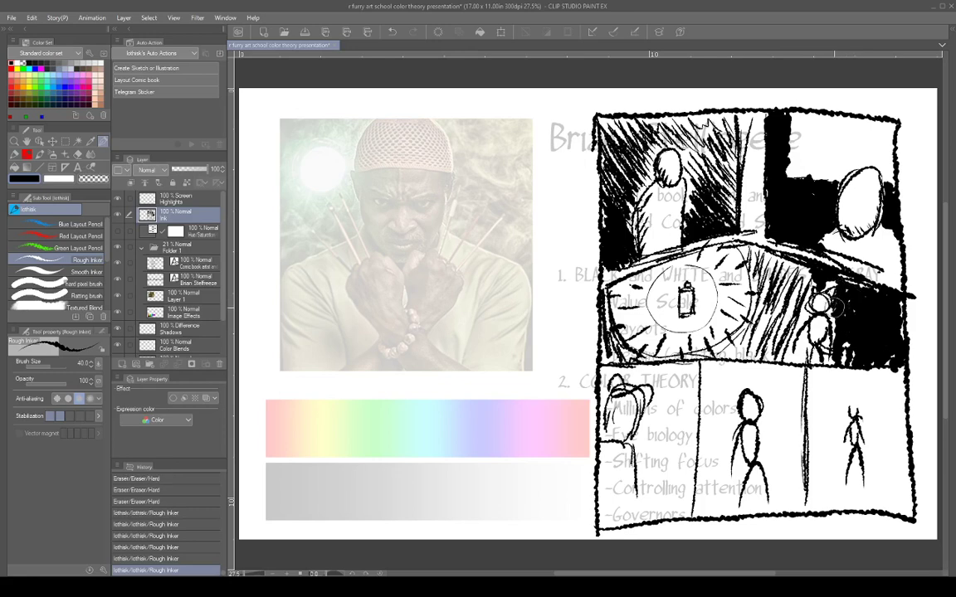
Step: Add hatching beside the ring in the middle panel, and hatch the background diagonally around the figure in the bottom-middle panel
drag(751, 270, 748, 320)
mouse_move(712, 372)
mouse_down()
mouse_move(701, 390)
mouse_move(707, 385)
mouse_move(703, 430)
mouse_move(711, 416)
mouse_move(714, 427)
mouse_up()
drag(730, 403, 704, 481)
drag(729, 422, 698, 488)
drag(723, 452, 705, 510)
mouse_move(752, 368)
mouse_down()
mouse_move(729, 419)
mouse_move(742, 431)
mouse_up()
mouse_move(784, 377)
mouse_down()
mouse_move(757, 444)
mouse_move(772, 453)
mouse_up()
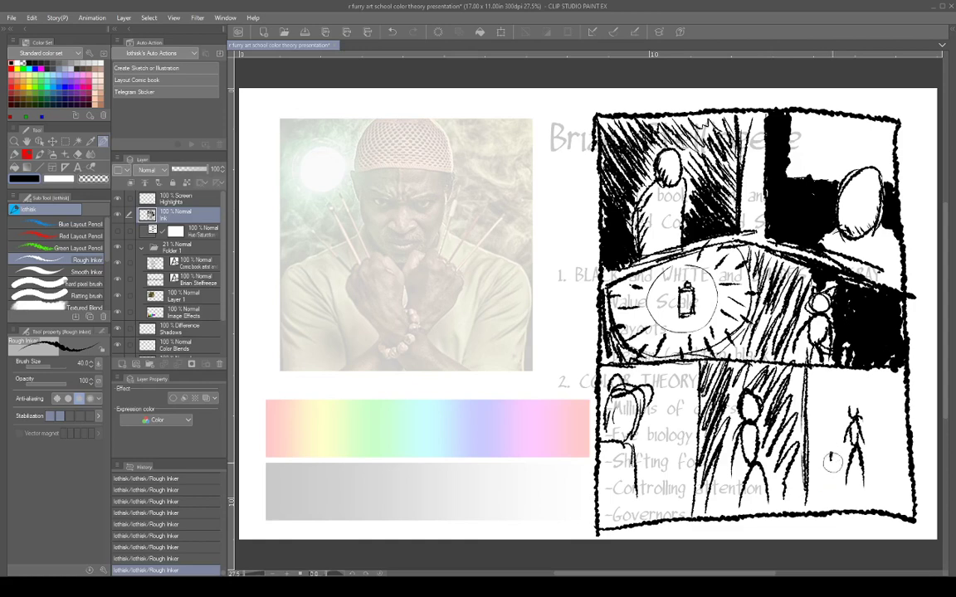
Step: Fill the bottom-right panel solid black, leaving a white oval glow around the small standing figure
mouse_move(829, 446)
mouse_down()
mouse_move(843, 493)
mouse_move(875, 486)
mouse_move(871, 405)
mouse_move(859, 391)
mouse_move(835, 396)
mouse_move(827, 420)
mouse_move(832, 458)
mouse_move(831, 401)
mouse_move(849, 385)
mouse_move(877, 410)
mouse_move(880, 440)
mouse_move(876, 391)
mouse_move(816, 376)
mouse_move(892, 377)
mouse_move(879, 397)
mouse_move(889, 398)
mouse_move(890, 384)
mouse_move(896, 505)
mouse_move(821, 503)
mouse_move(815, 494)
mouse_move(818, 381)
mouse_move(821, 487)
mouse_move(815, 389)
mouse_move(819, 408)
mouse_move(827, 392)
mouse_move(827, 491)
mouse_move(840, 495)
mouse_move(821, 490)
mouse_move(824, 473)
mouse_move(830, 489)
mouse_move(827, 424)
mouse_move(829, 461)
mouse_move(838, 392)
mouse_move(857, 381)
mouse_move(880, 402)
mouse_move(879, 479)
mouse_move(867, 497)
mouse_move(889, 499)
mouse_move(891, 484)
mouse_move(894, 495)
mouse_move(885, 443)
mouse_move(901, 510)
mouse_up()
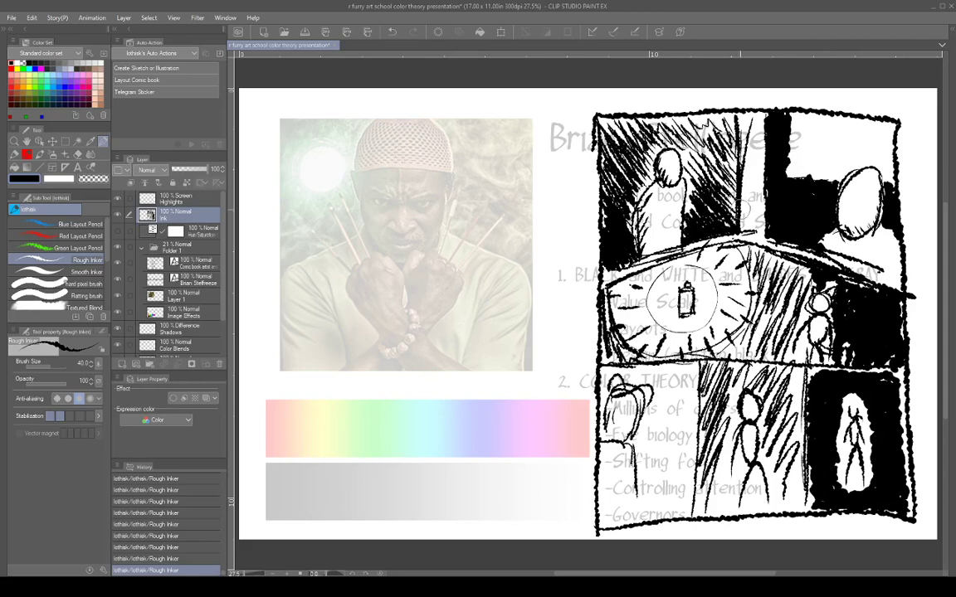
Step: Hide the Ink layer and raise the opacity of Folder 1 to almost full so the slide shows in strong color
click(120, 217)
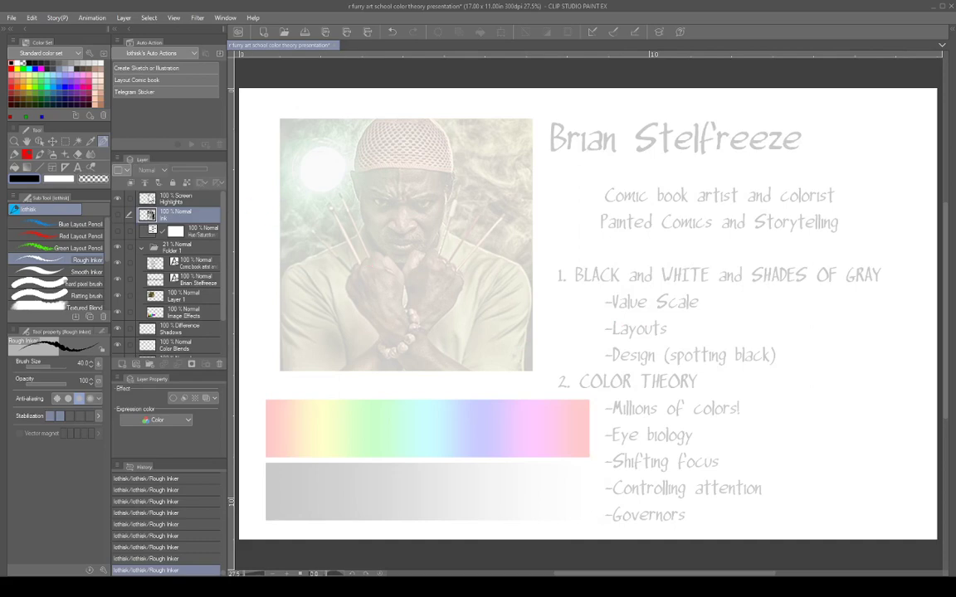
click(120, 216)
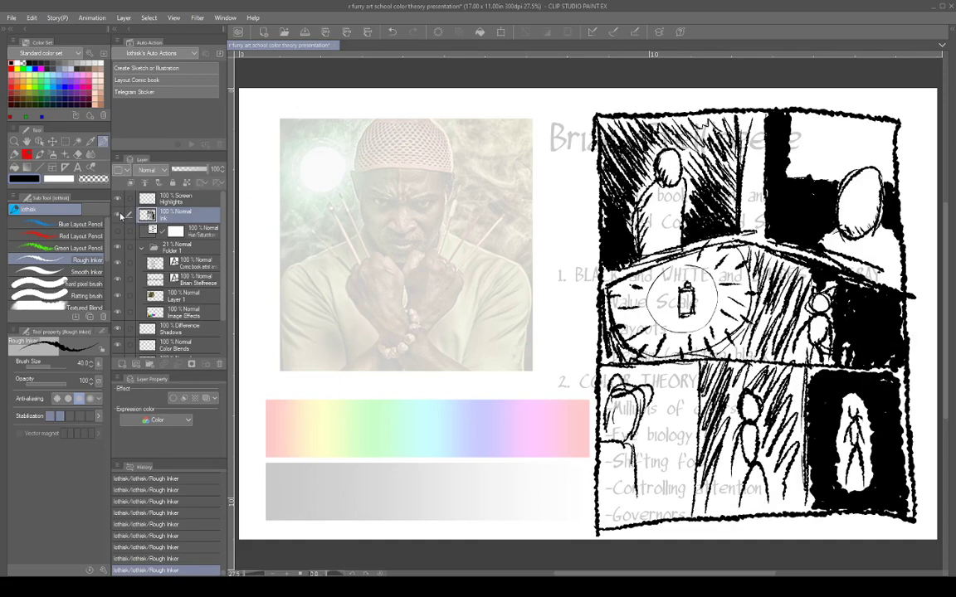
click(120, 217)
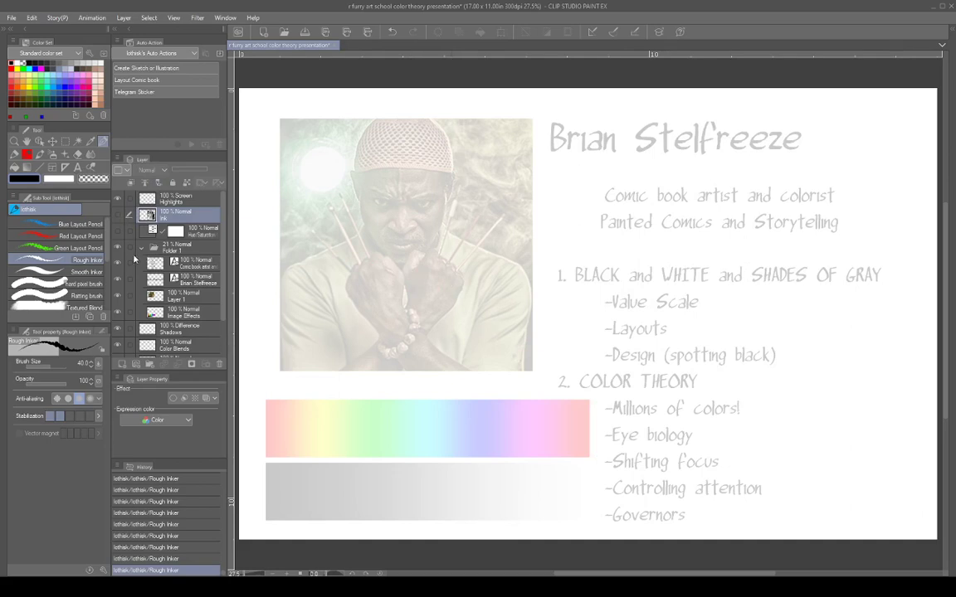
click(195, 246)
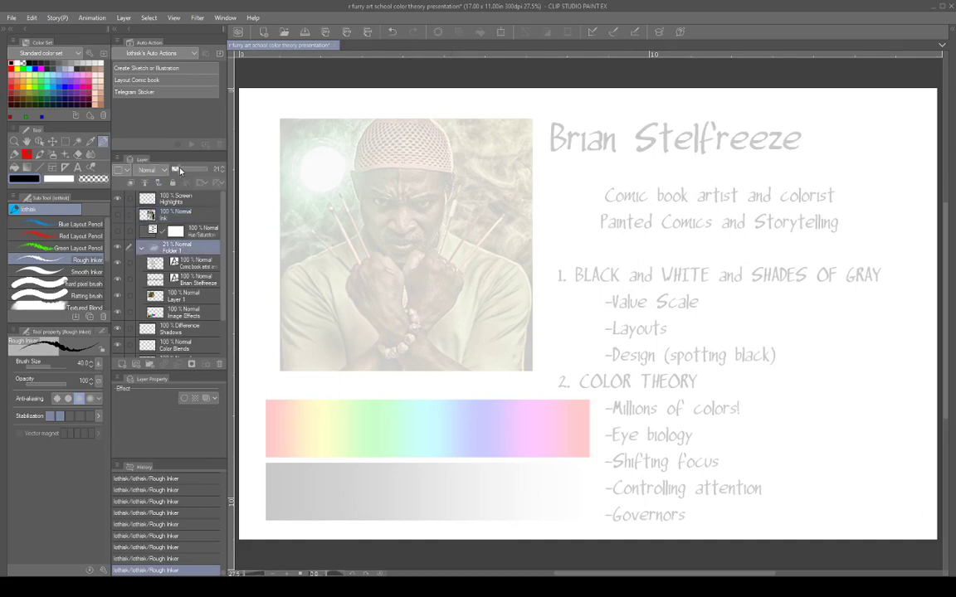
drag(180, 170, 208, 173)
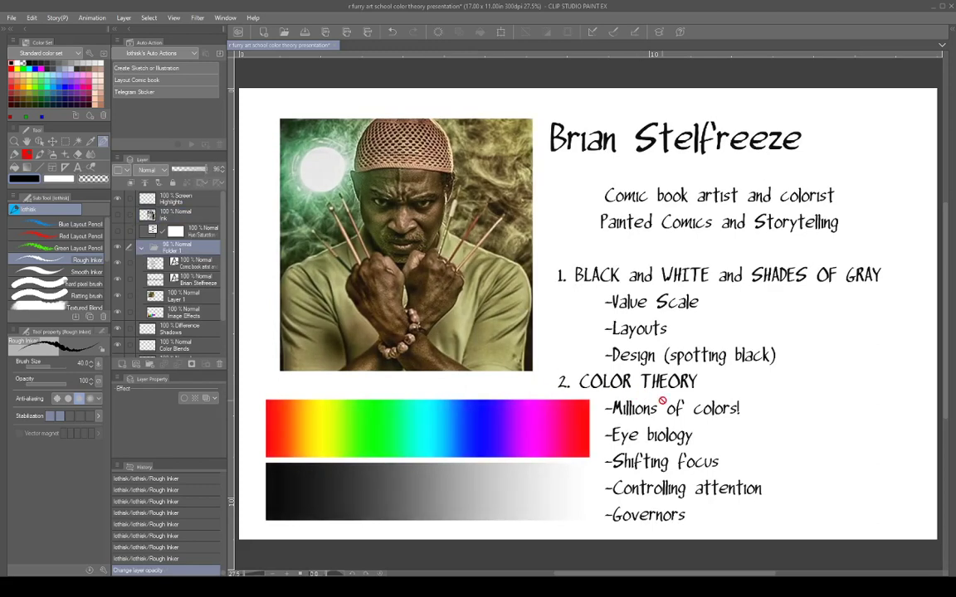